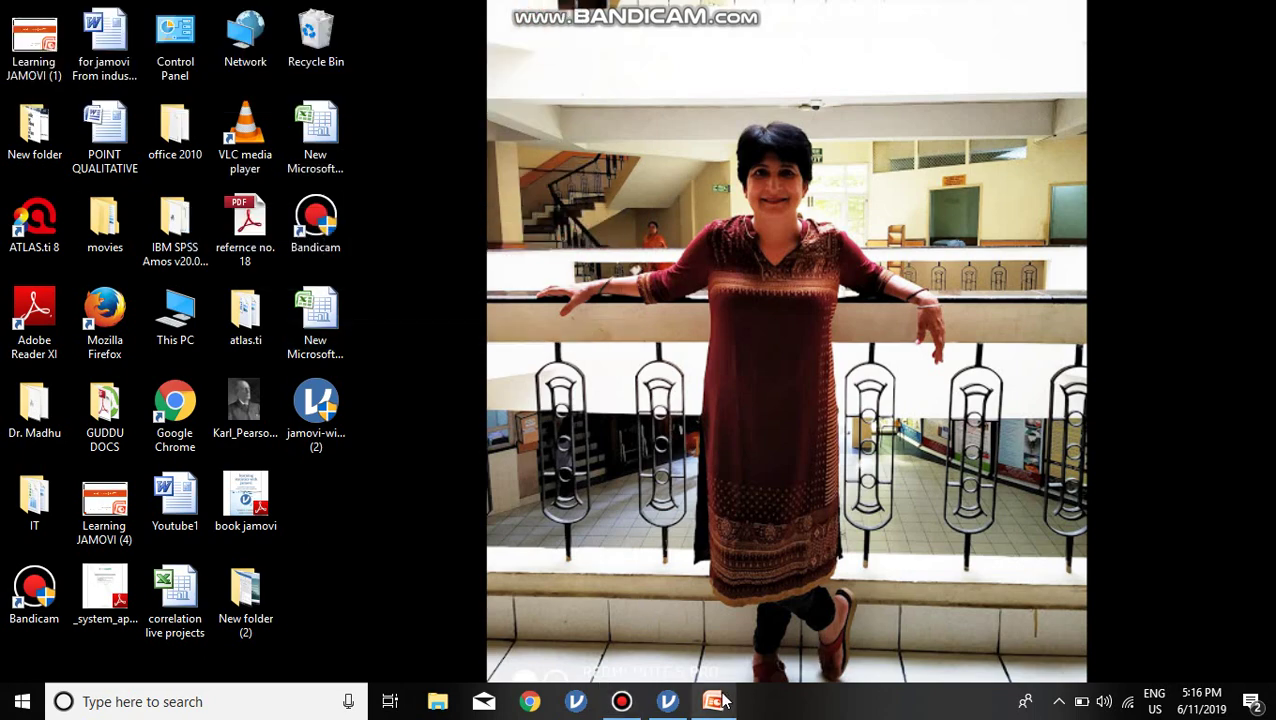
- Restore the PowerPoint correlation lecture deck at slide 77, 'Quotable Quotes'
mouse_move(713, 701)
left_click(718, 656)
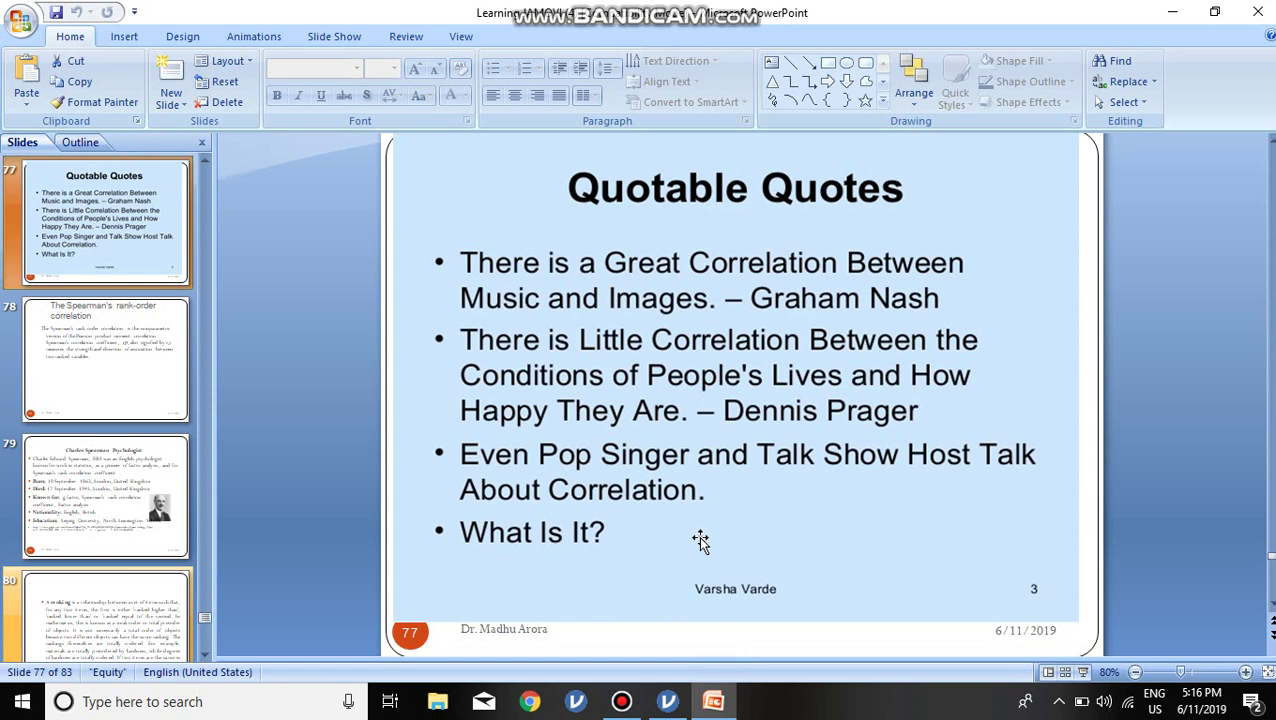
- Show slide 78, defining Spearman's rank-order correlation as nonparametric Pearson's
left_click(60, 358)
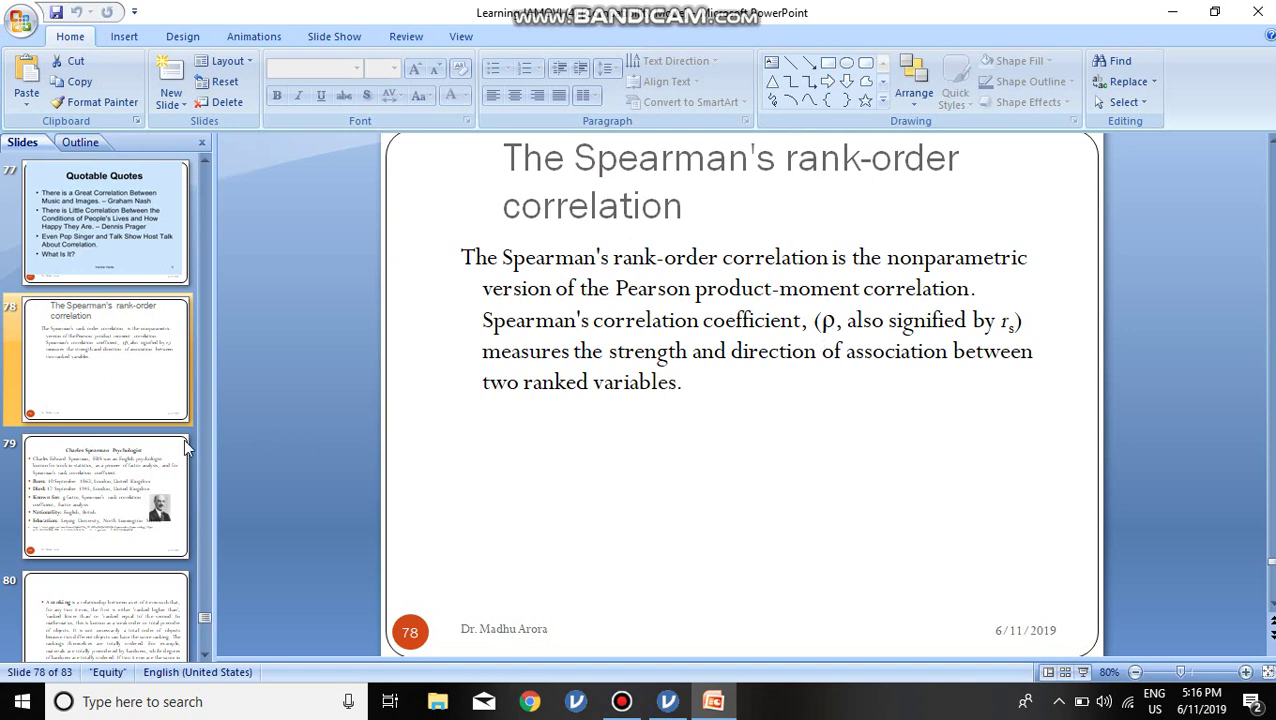
- View slide 79 on Charles Spearman, then slide 80 defining rankings and ties
left_click(110, 484)
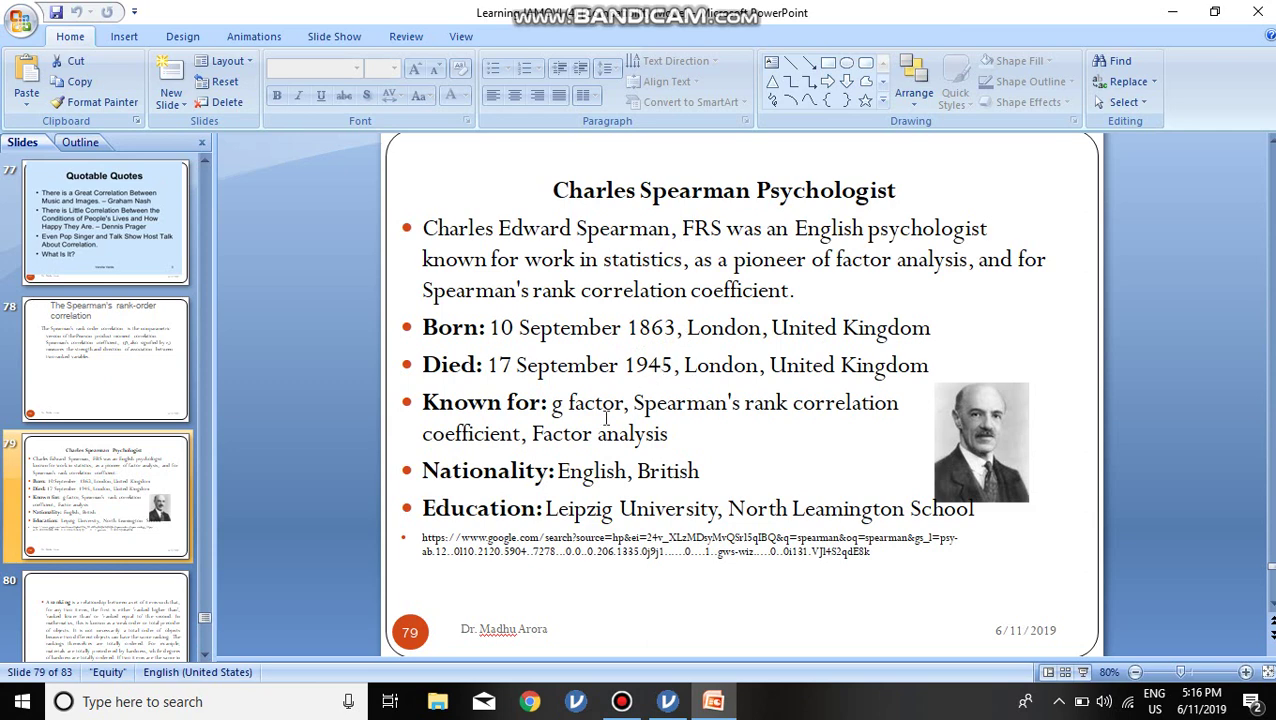
left_click(139, 596)
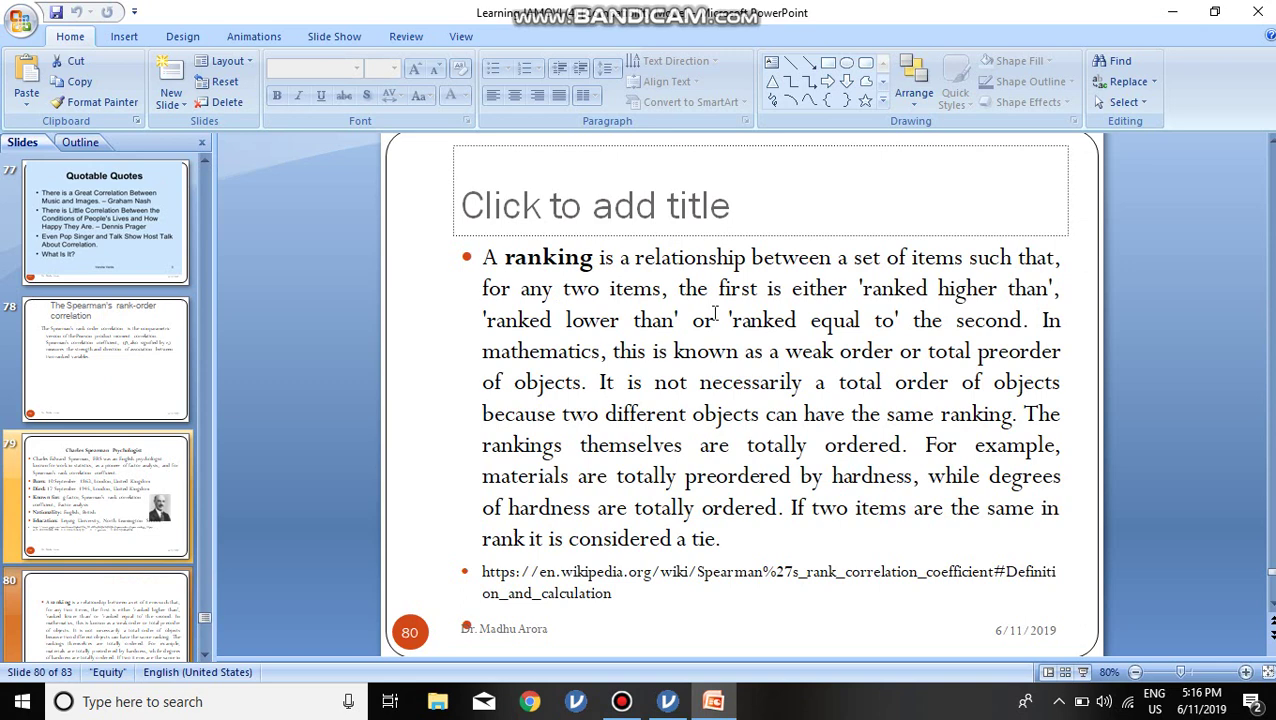
- Scroll the Slides pane to view slide 81's Spearman assumptions, then slide 82
left_click(133, 605)
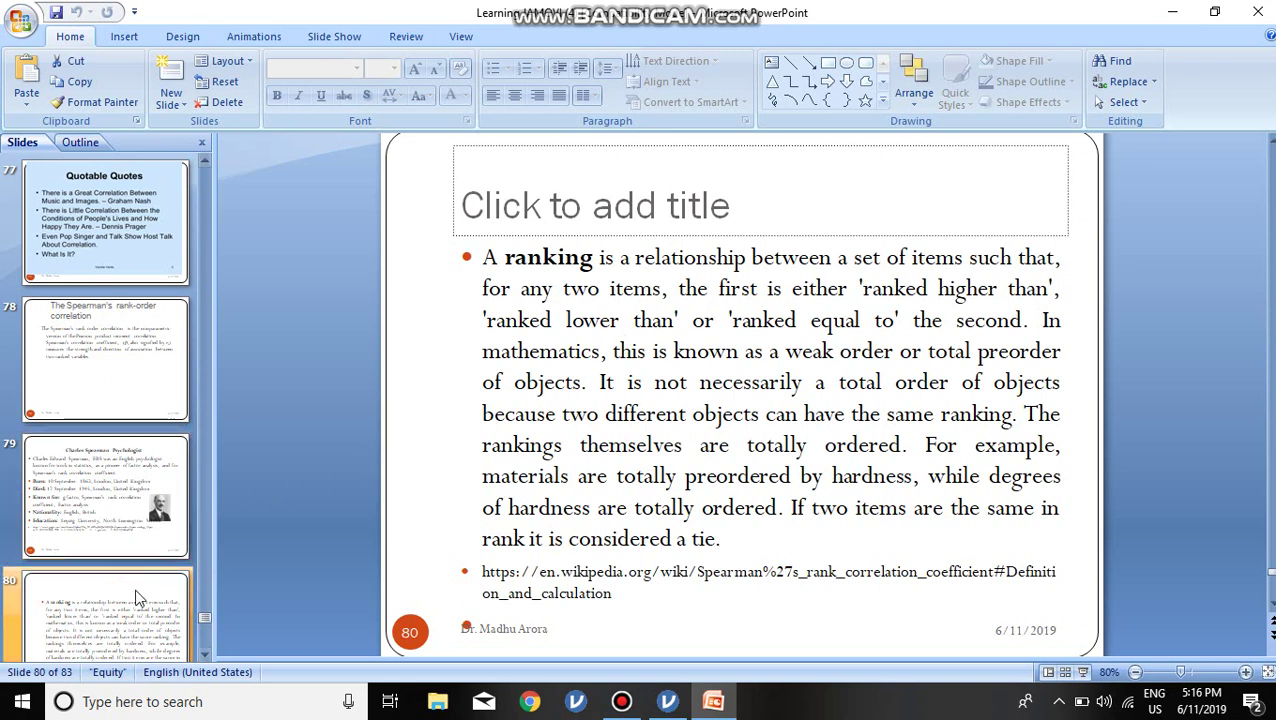
left_click(130, 606)
left_click(117, 626)
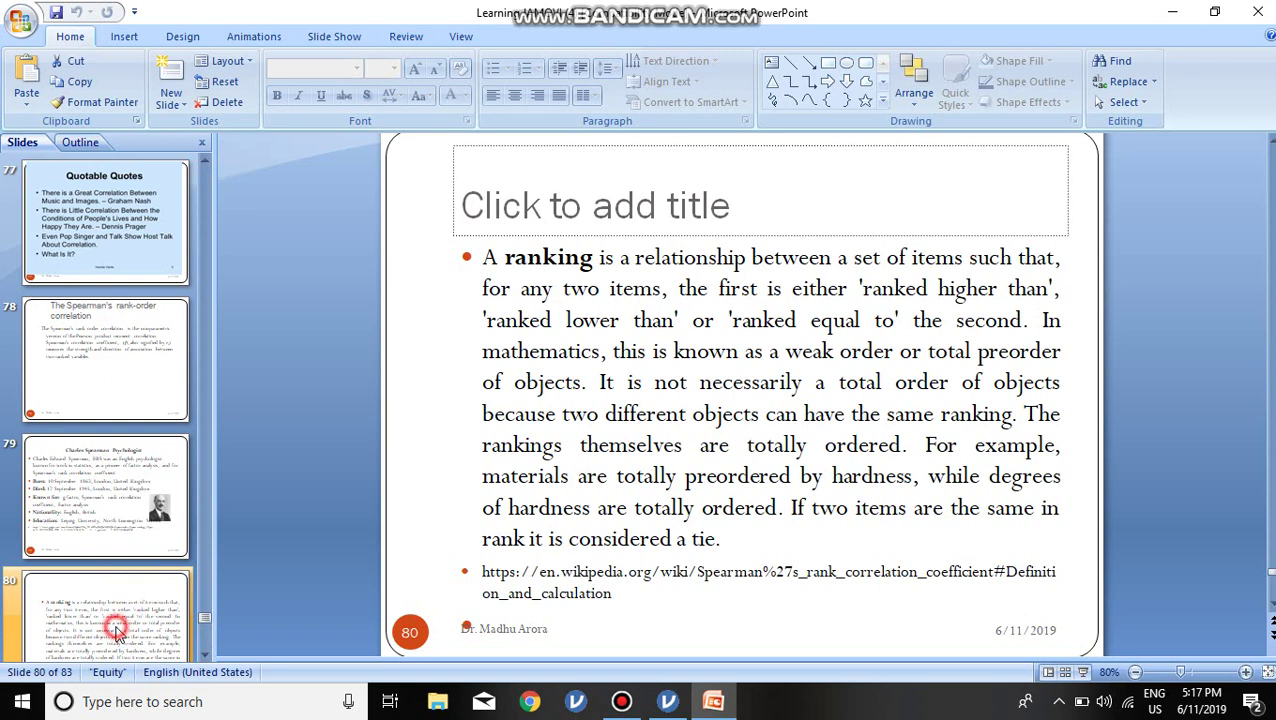
left_click(204, 655)
left_click(95, 622)
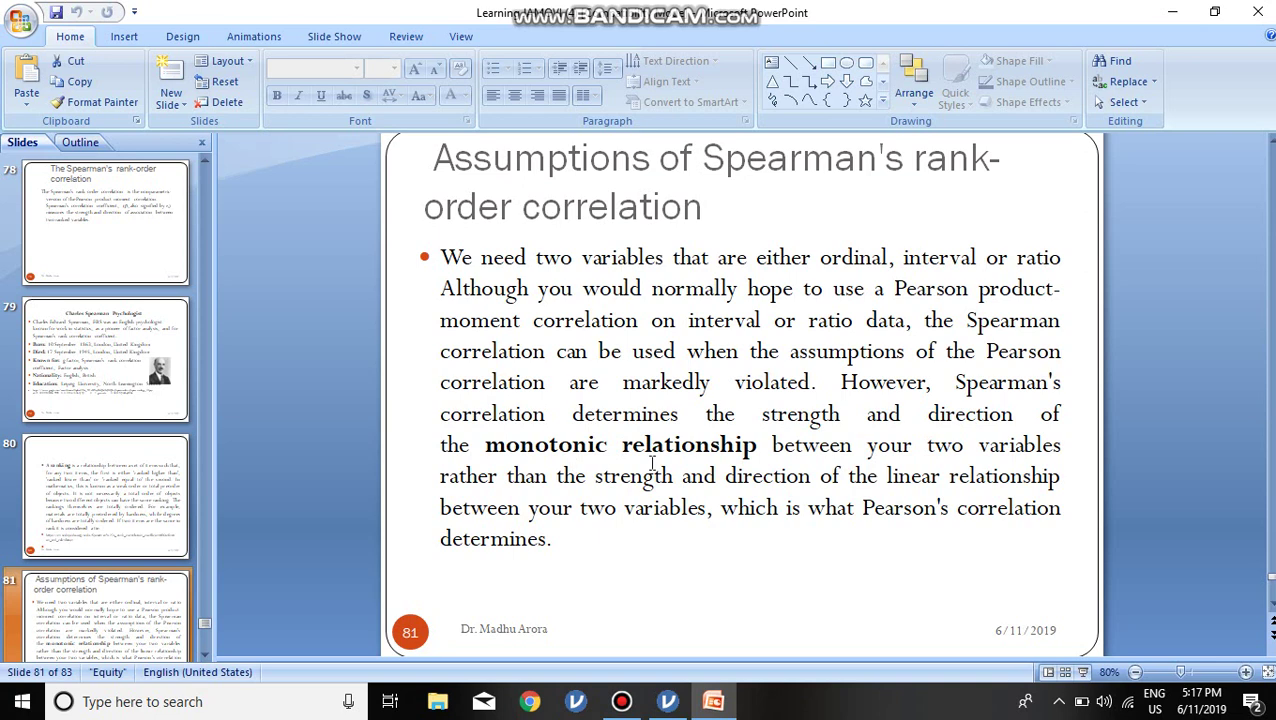
left_click(203, 652)
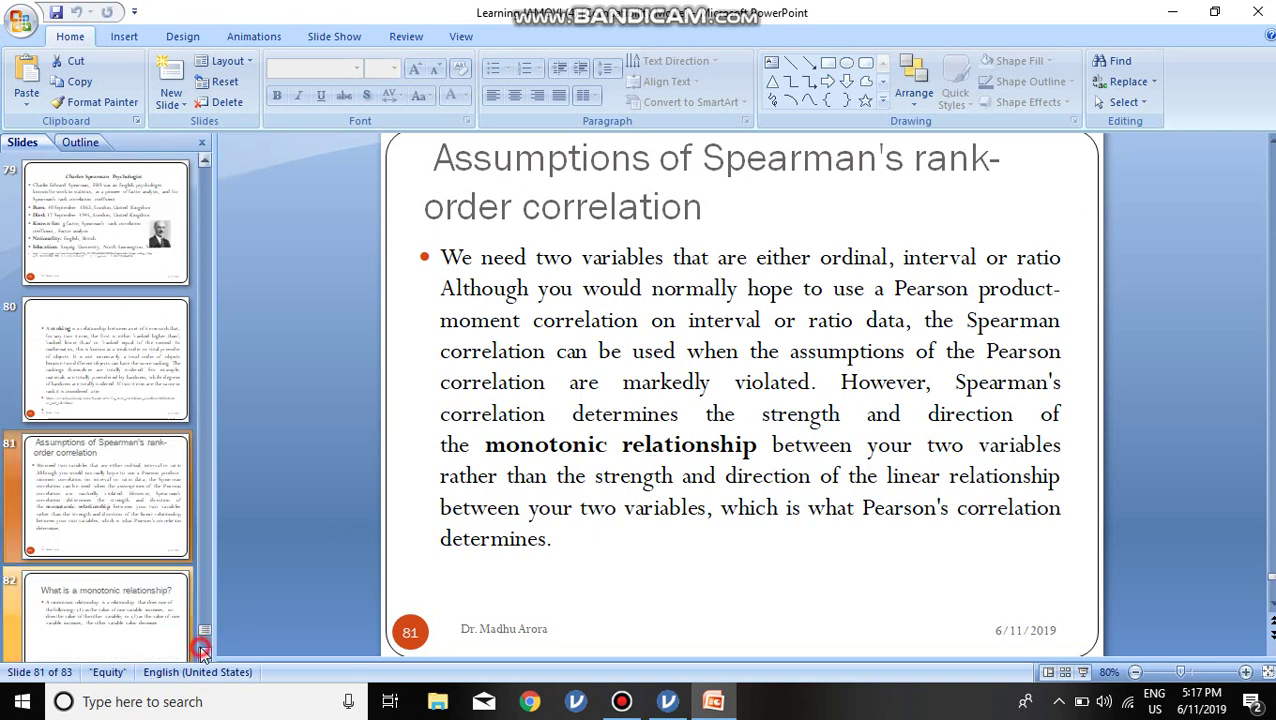
- Display slide 82, 'What is a monotonic relationship?', in PowerPoint
left_click(148, 628)
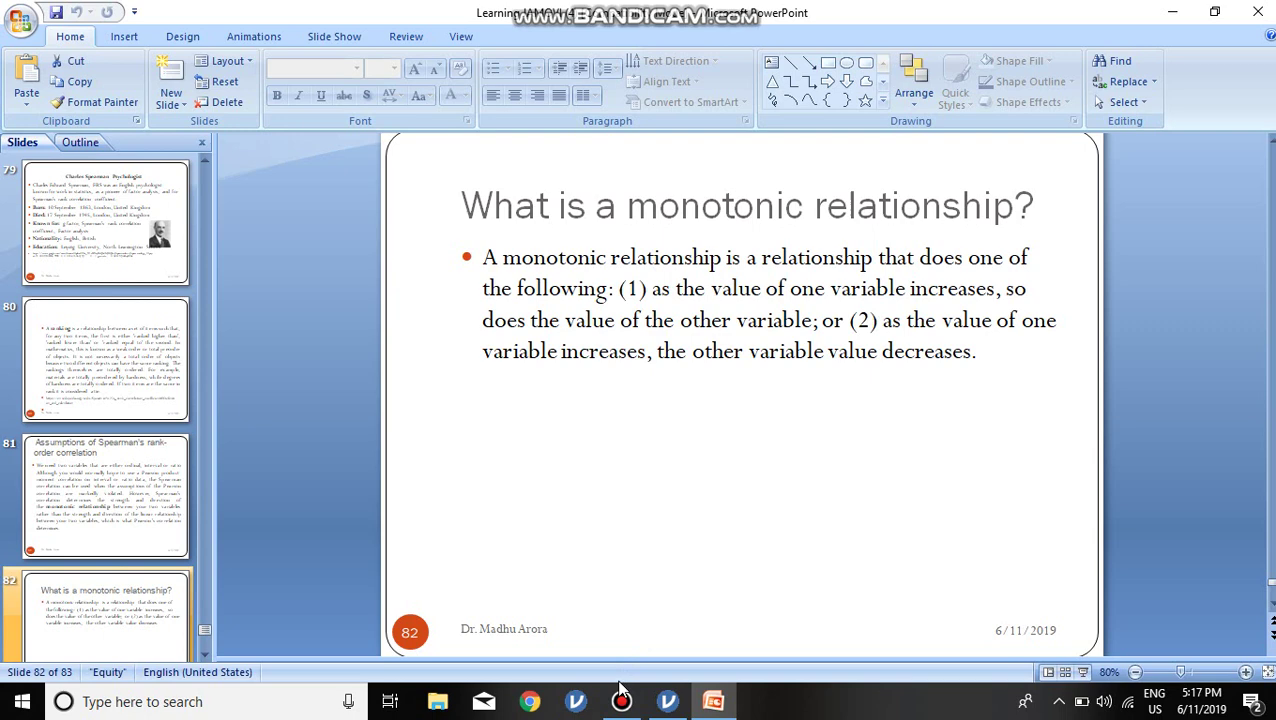
mouse_move(667, 701)
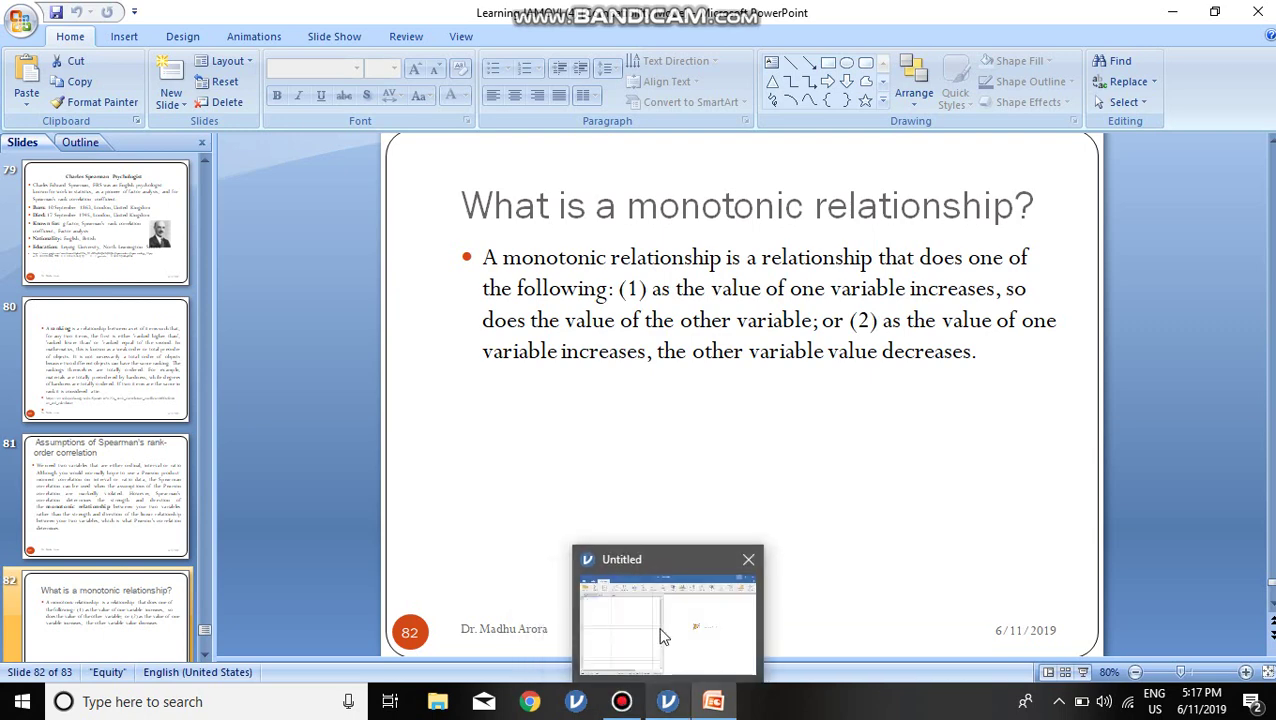
- Open the recent correlation file in jamovi, showing Spearman's rho 0.733 (p < .001)
left_click(660, 628)
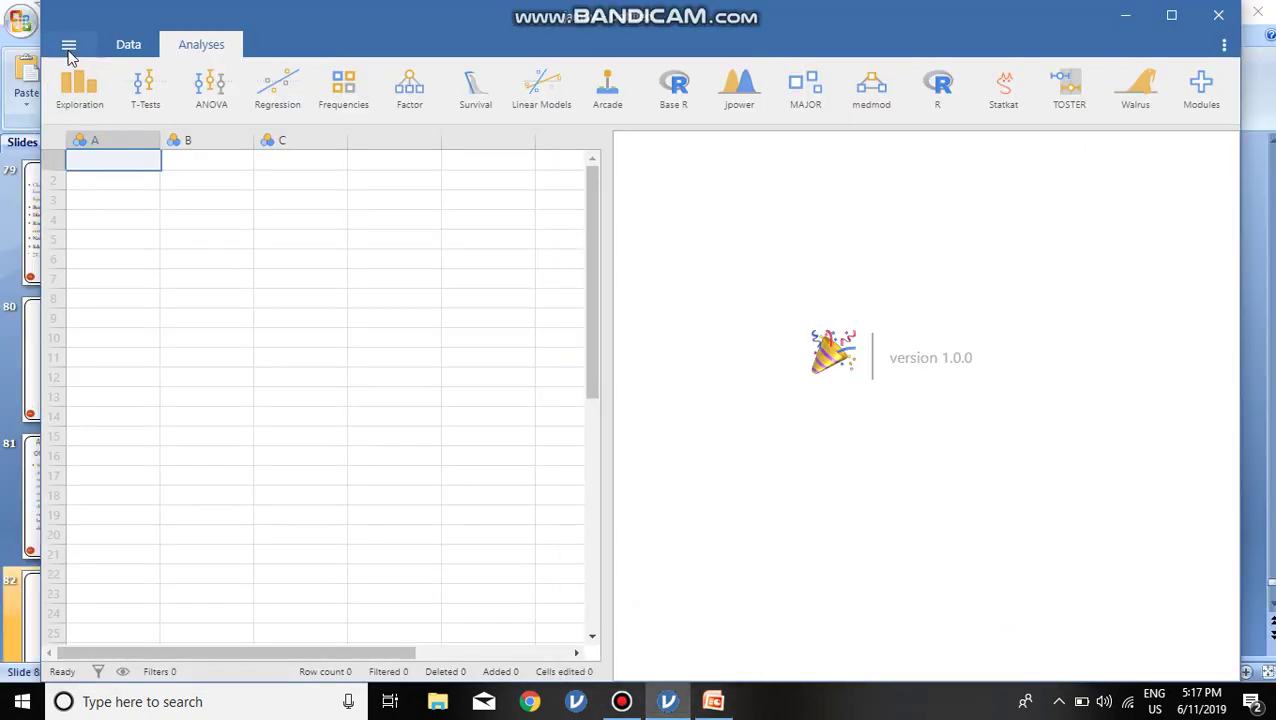
left_click(64, 44)
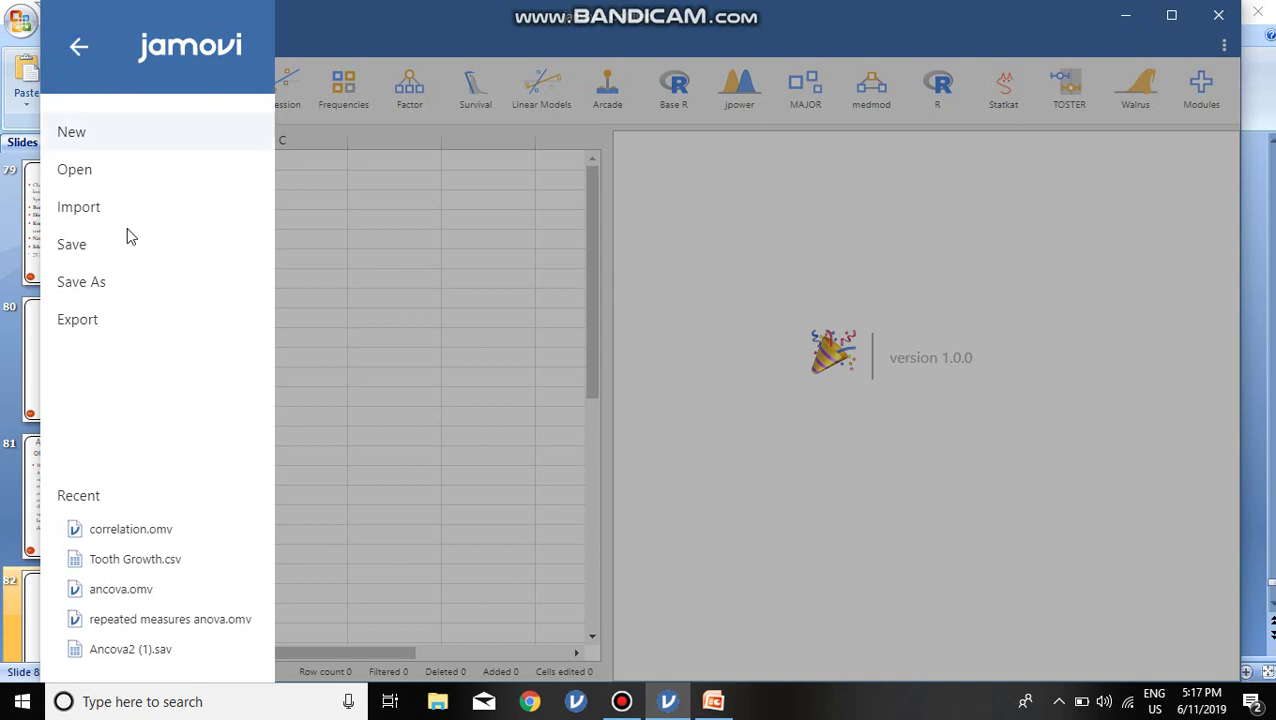
left_click(115, 533)
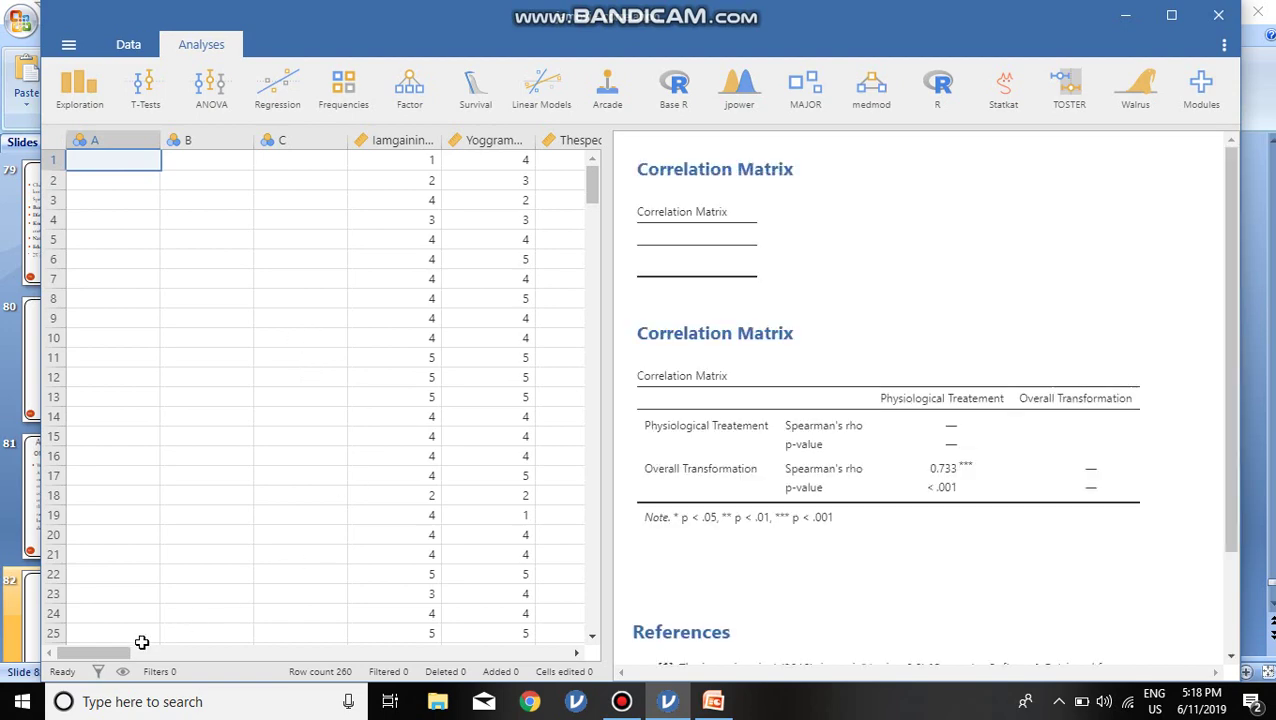
mouse_move(125, 656)
left_mouse_down()
mouse_move(572, 642)
mouse_move(493, 642)
mouse_move(510, 641)
left_mouse_up()
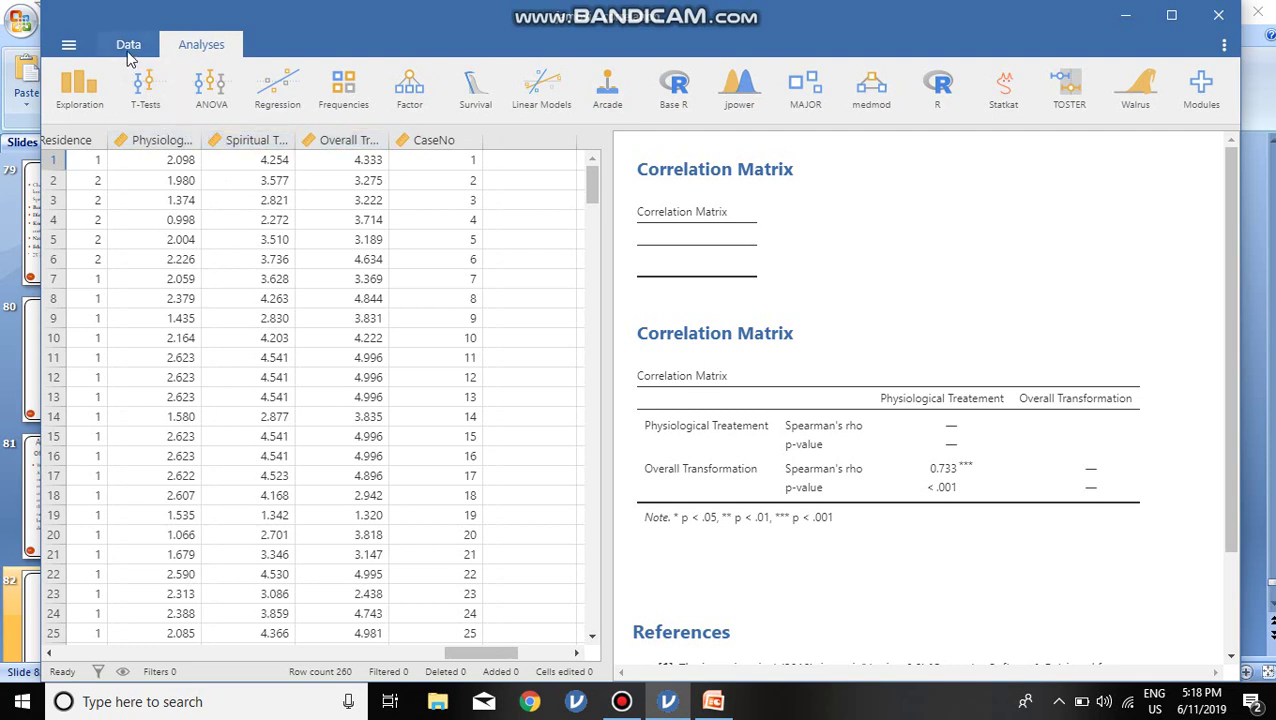
- Start a new Regression Correlation Matrix computing Spearman's rho instead of Pearson
left_click(272, 90)
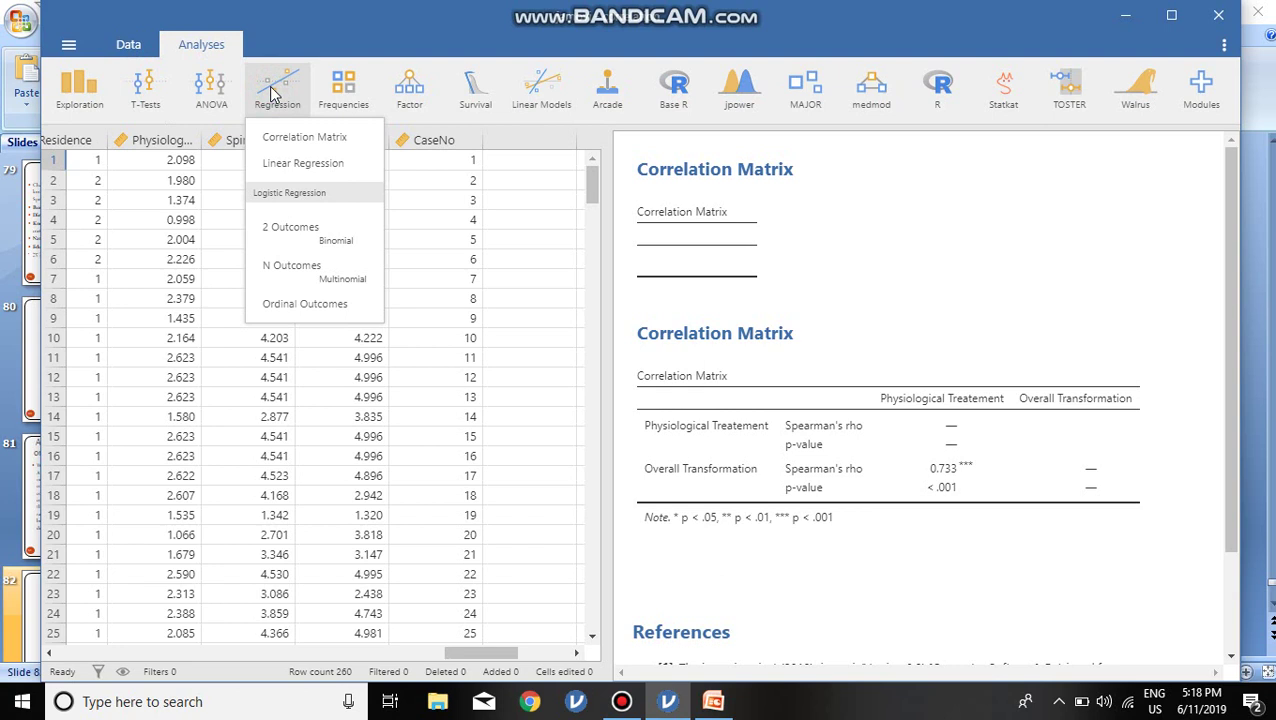
left_click(281, 138)
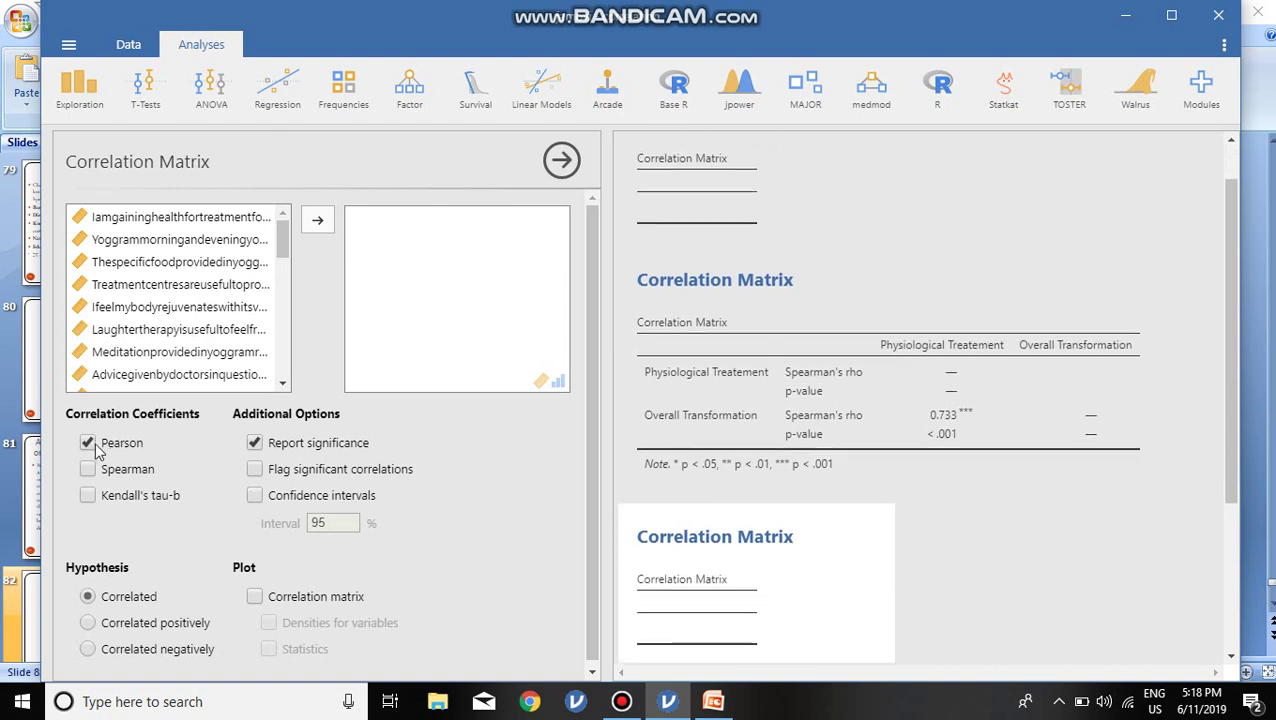
left_click(87, 443)
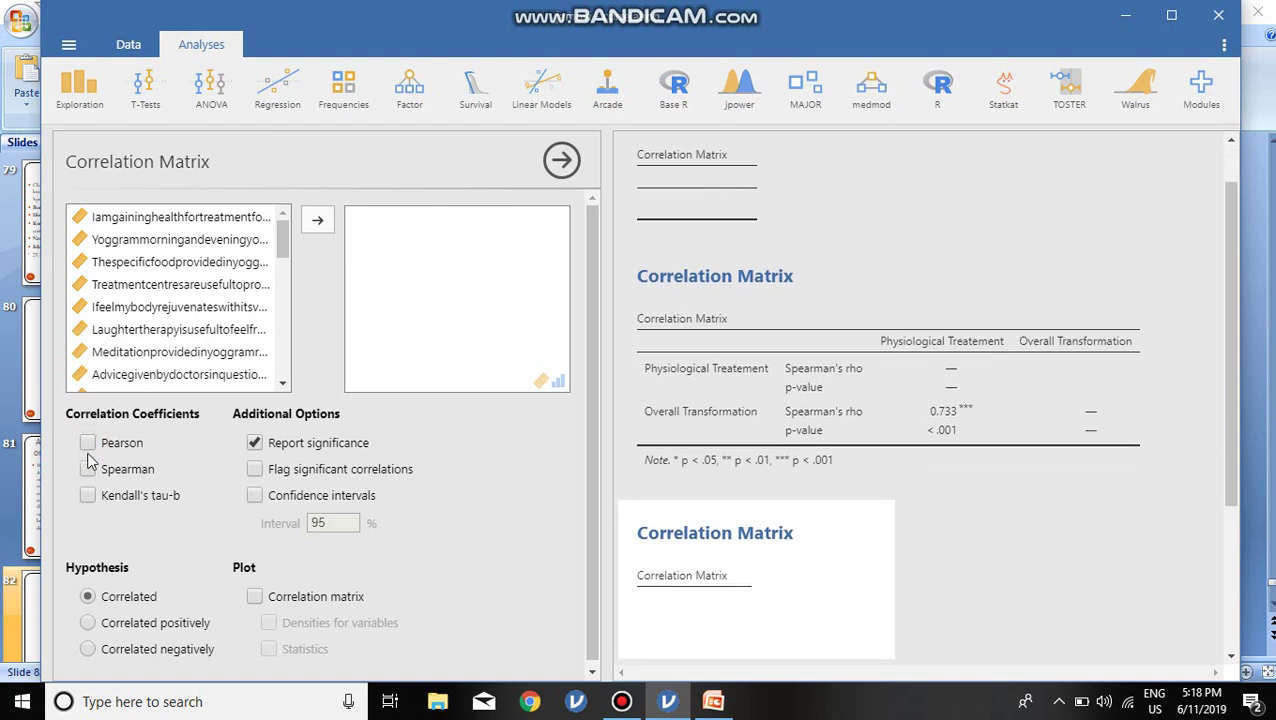
left_click(88, 469)
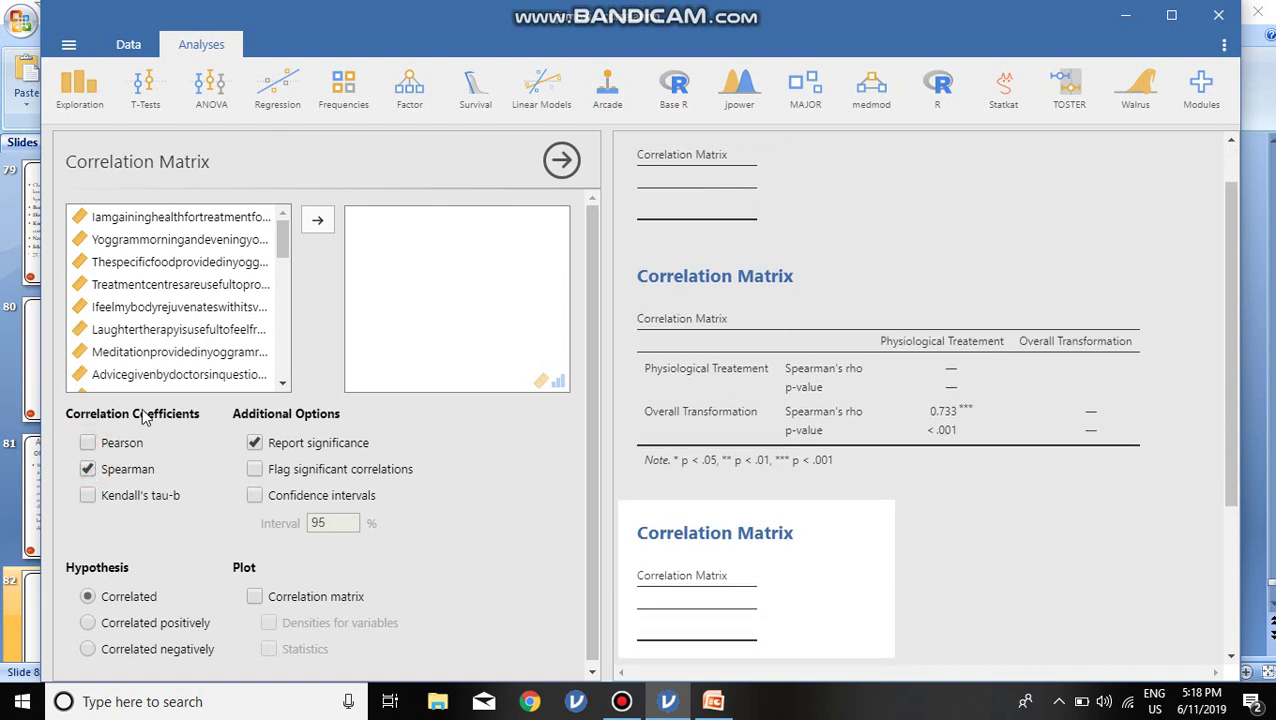
- Add Physiological Treatement and Overall Transformation as the matrix variables
left_click_drag(281, 246, 281, 368)
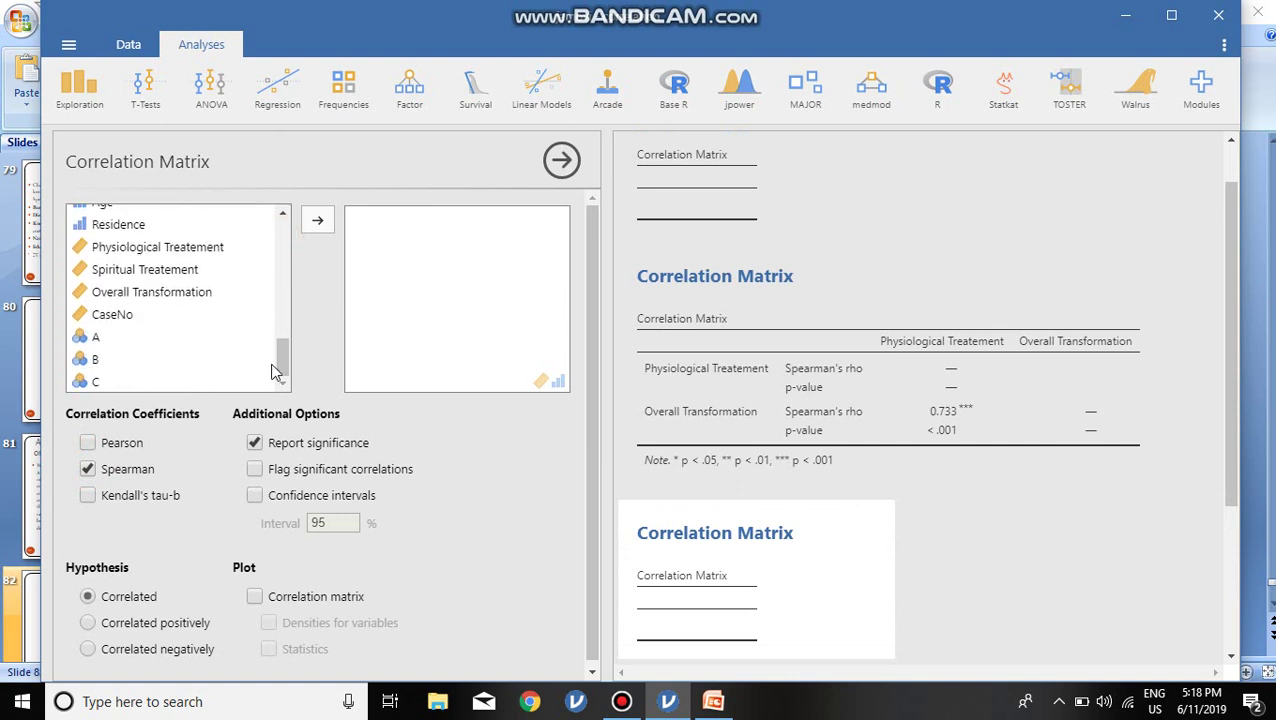
left_click(175, 247)
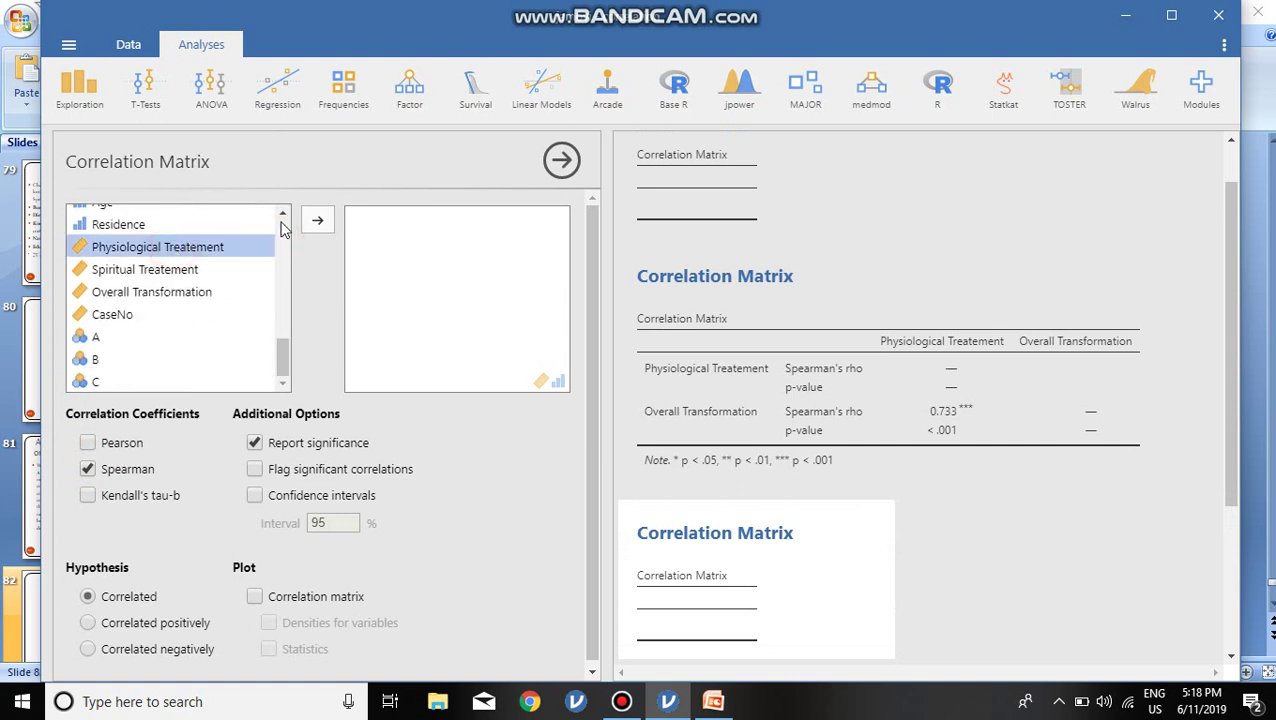
left_click(317, 222)
left_click(188, 291)
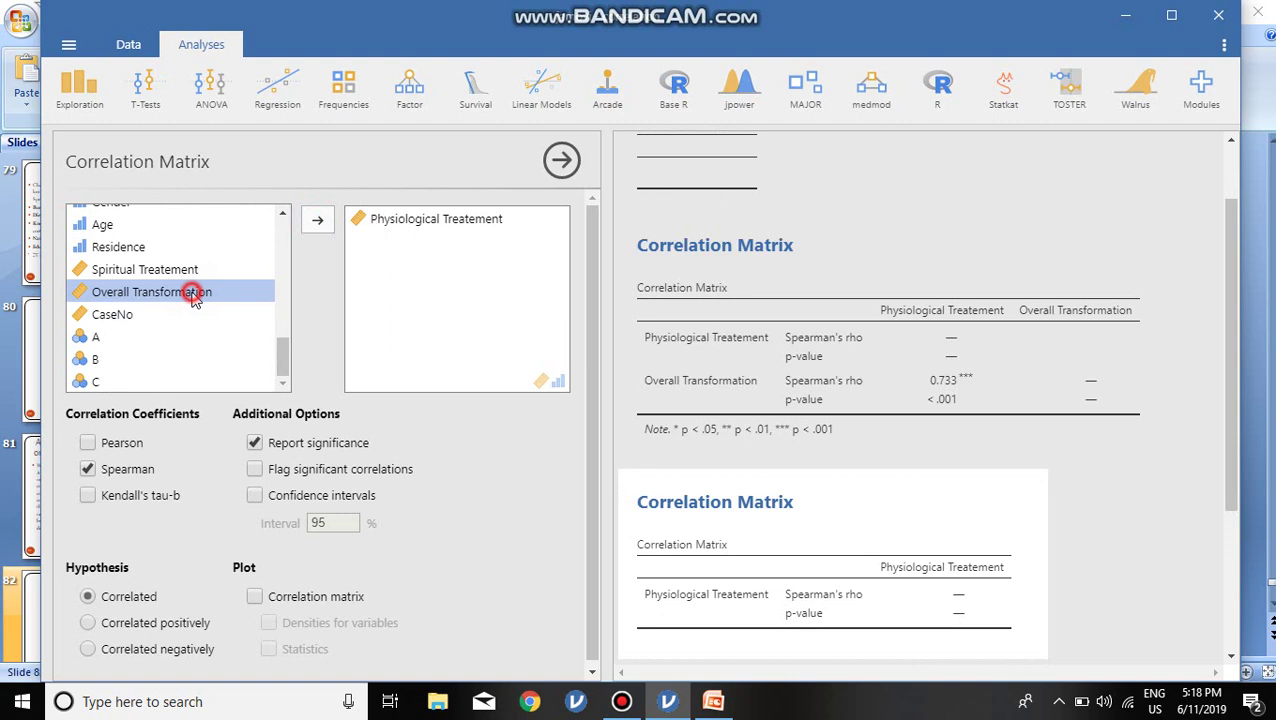
left_click(314, 229)
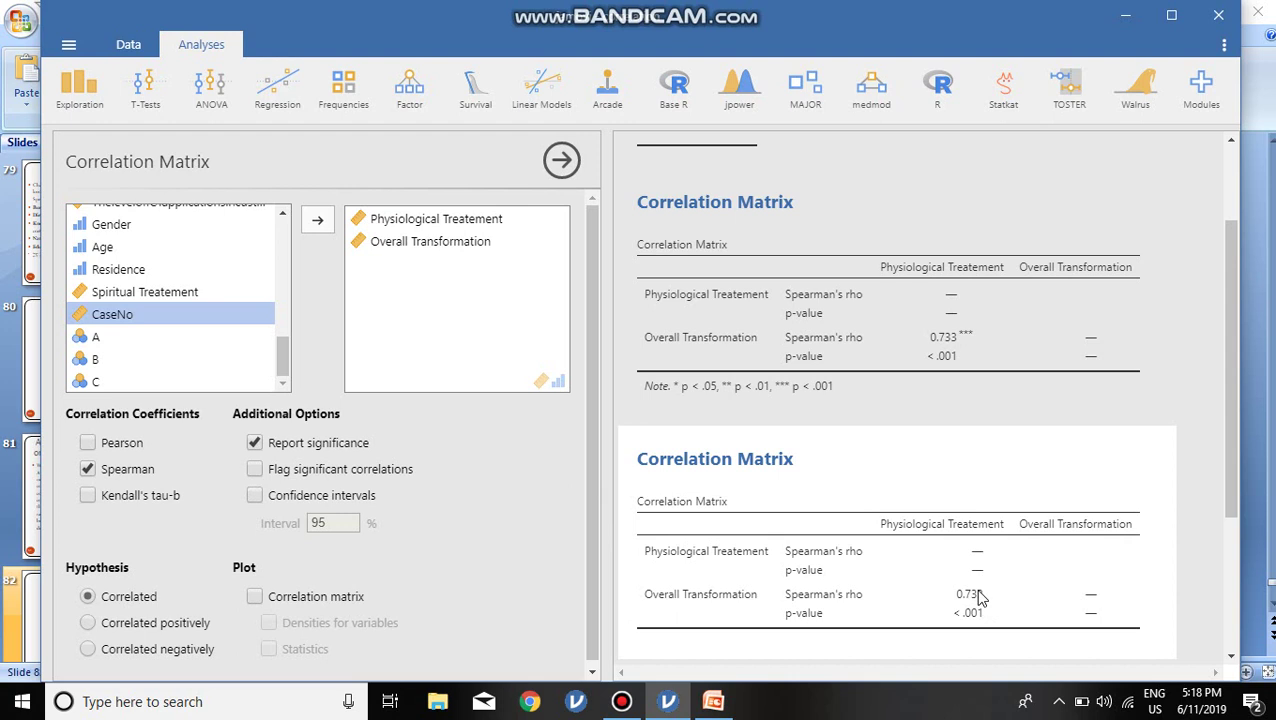
- Enable 'Flag significant correlations' so rho 0.733 is starred at p < .001
left_click(256, 472)
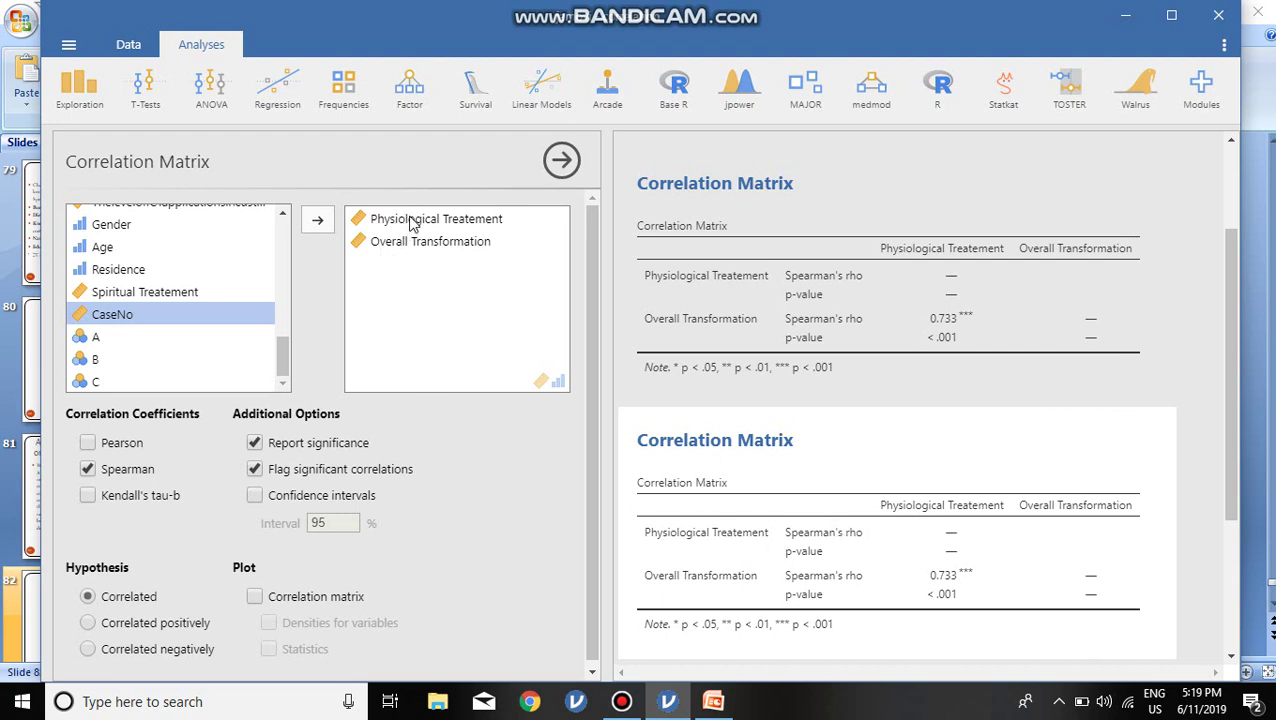
left_click(406, 271)
- Show the 260-row data spreadsheet beside both Spearman matrices
left_click(127, 45)
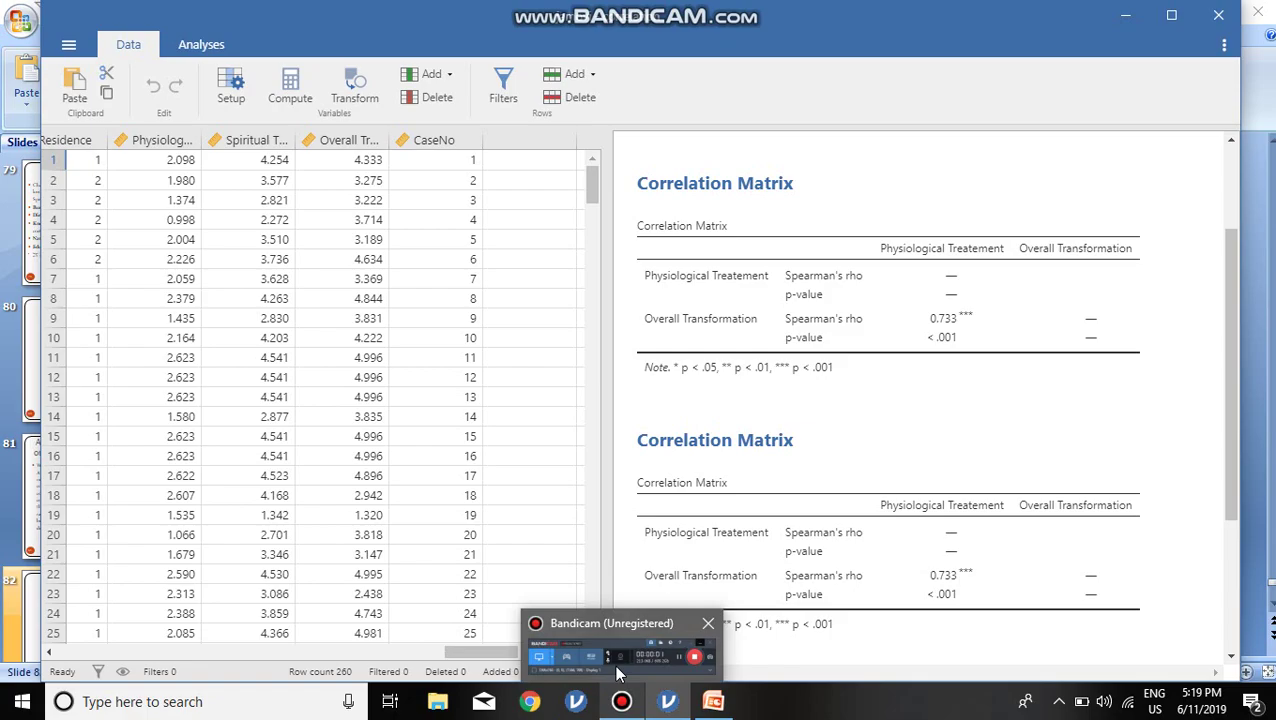
left_click(620, 703)
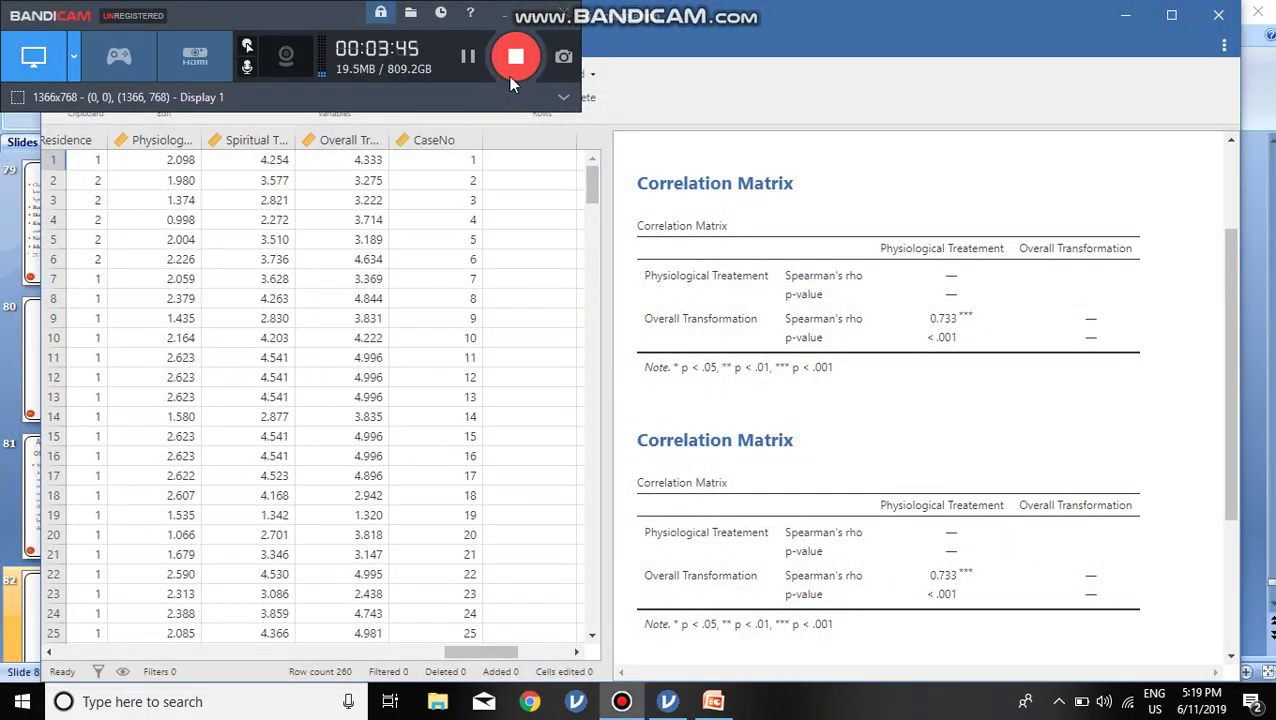